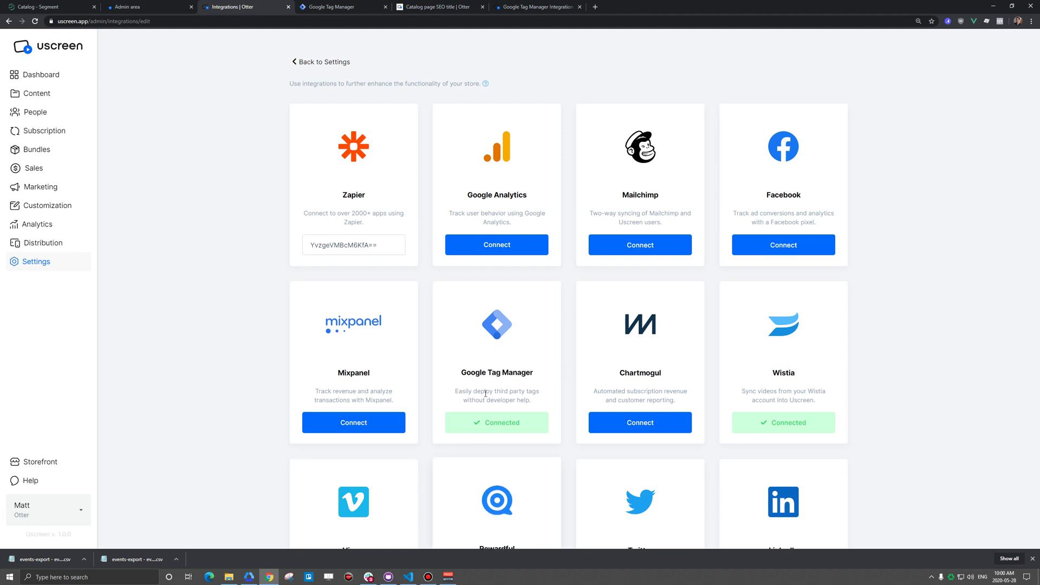
# - Confirm Google Tag Manager reads Connected in Uscreen's integrations, then go to the Tag Manager variables
pyautogui.click(352, 7)
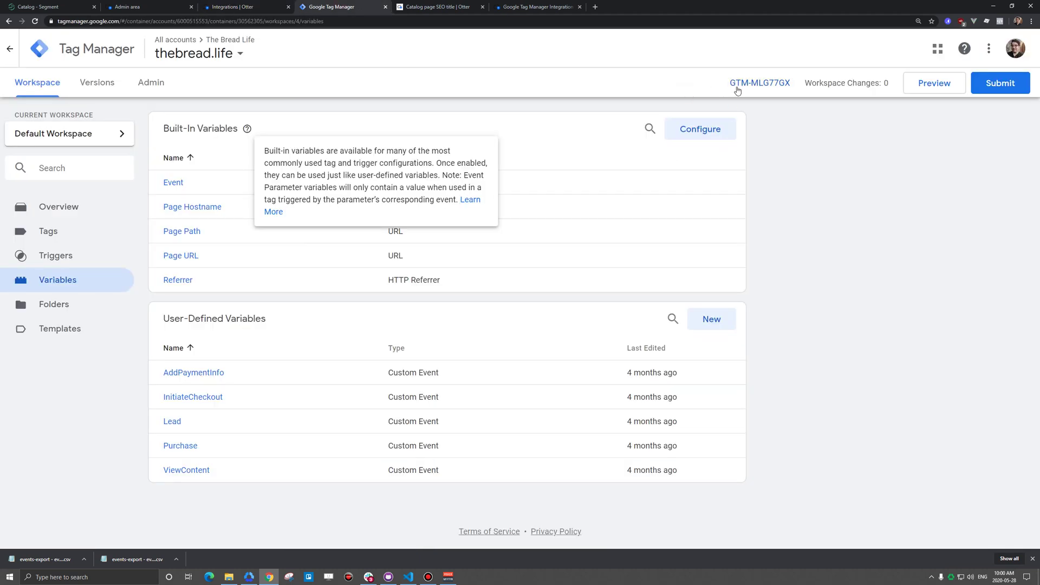
# - Reopen the thebread.life container from the account picker to show its workspace Overview
pyautogui.click(194, 55)
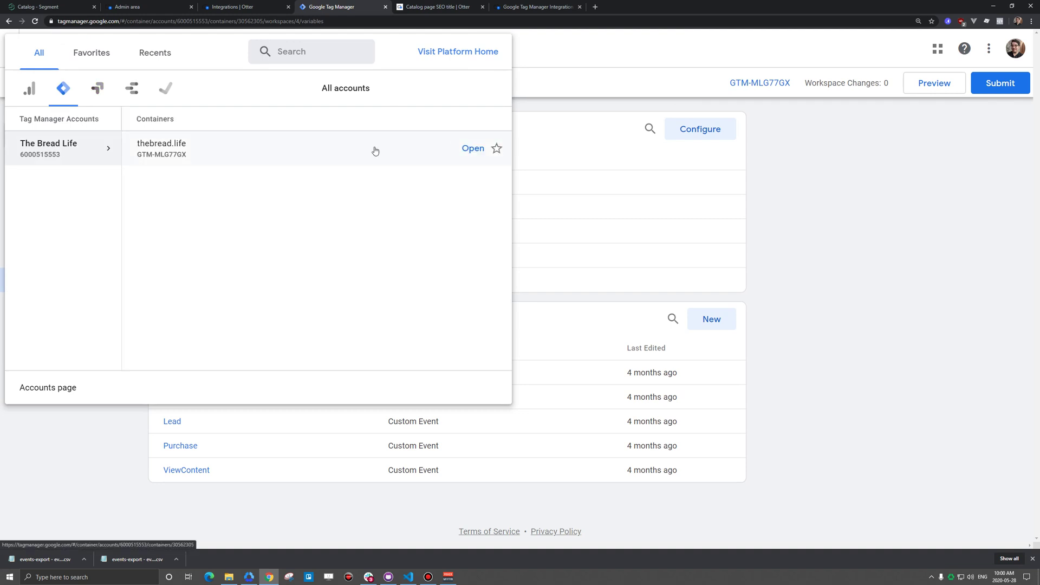
pyautogui.click(374, 149)
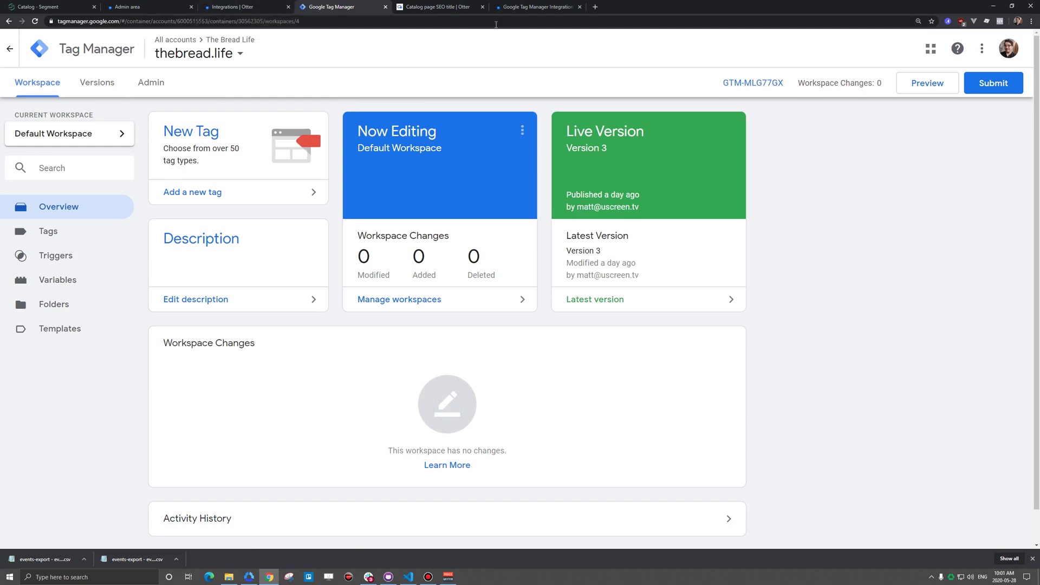
# - Select the ViewContent event name in the help article's custom events list, then return to Tag Manager
pyautogui.click(535, 12)
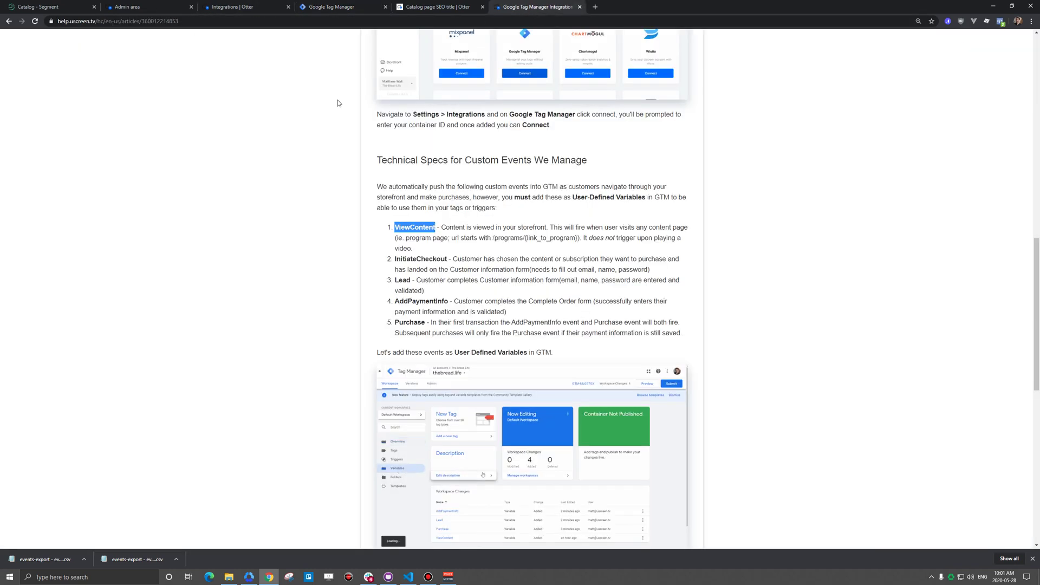
pyautogui.scroll(10, 437, 144)
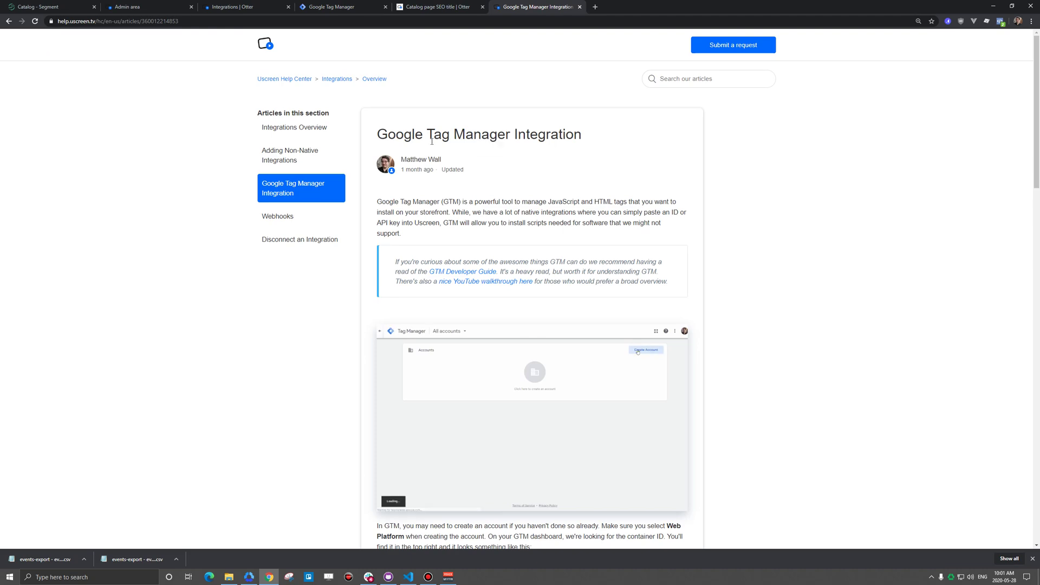
pyautogui.scroll(-12, 426, 143)
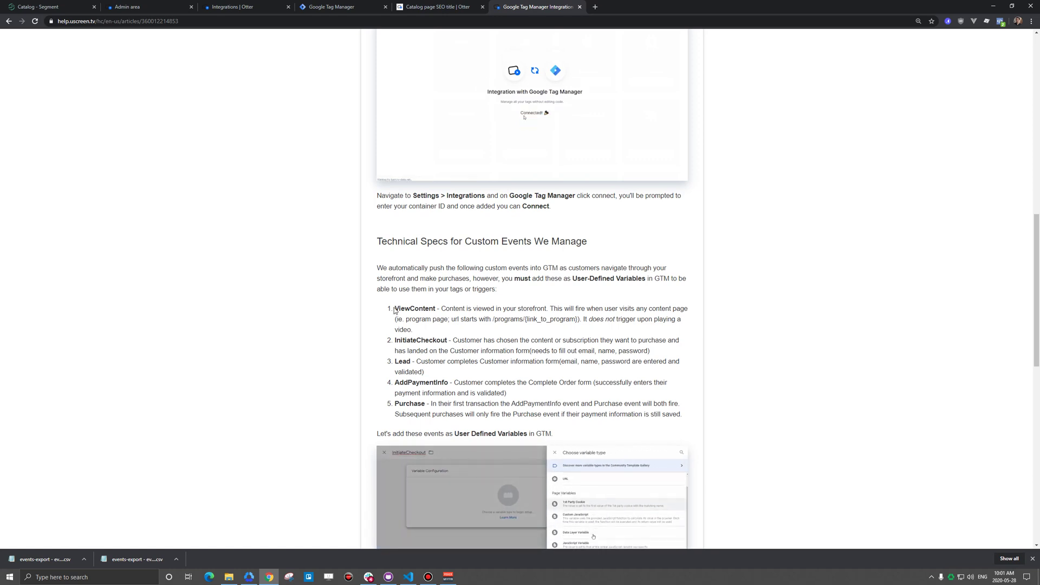
pyautogui.moveTo(395, 307); pyautogui.dragTo(399, 308)
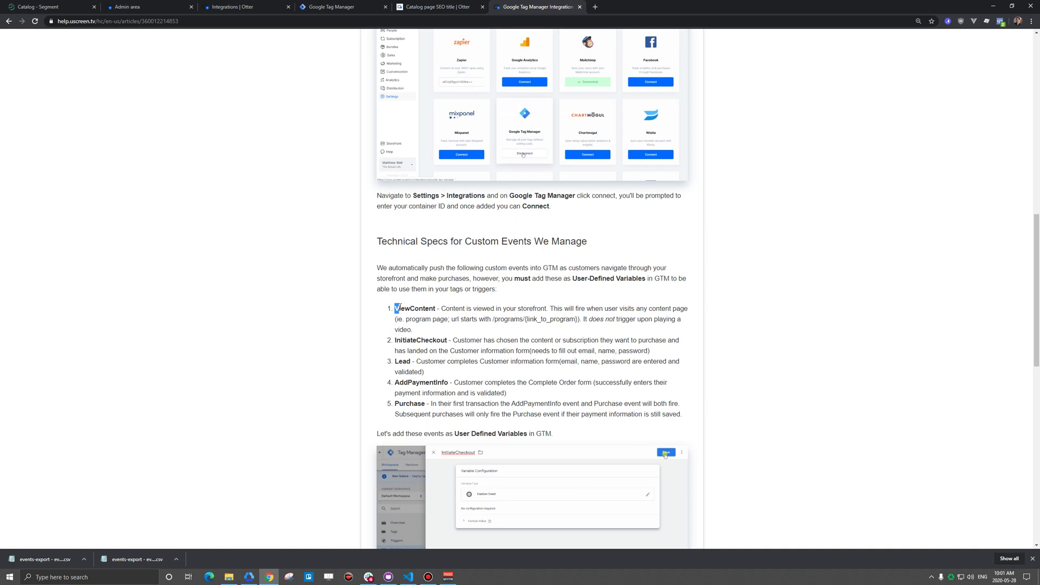
pyautogui.moveTo(397, 307); pyautogui.dragTo(437, 309)
pyautogui.hotkey('ctrl', 'c')
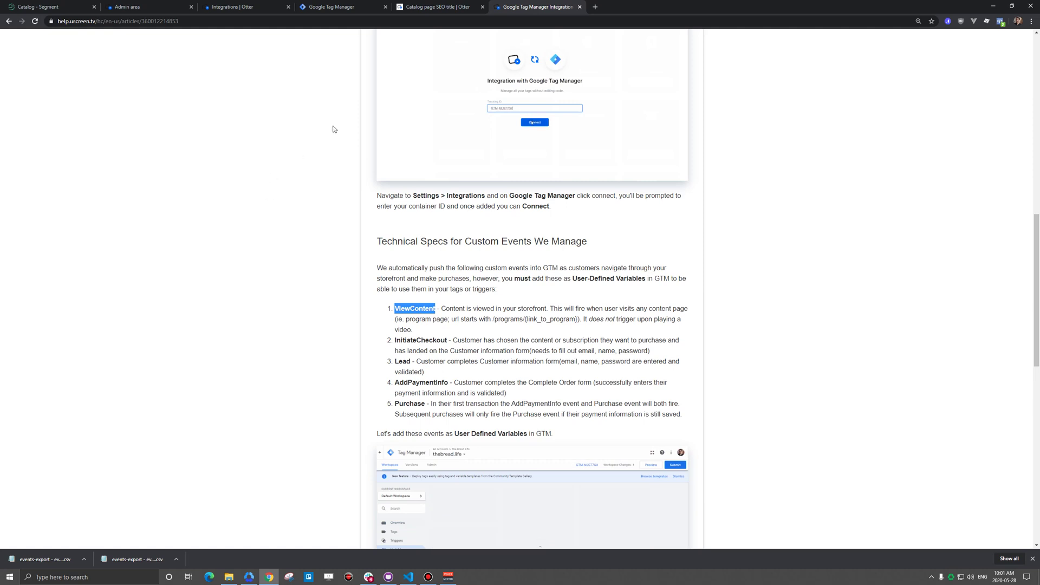
pyautogui.click(319, 7)
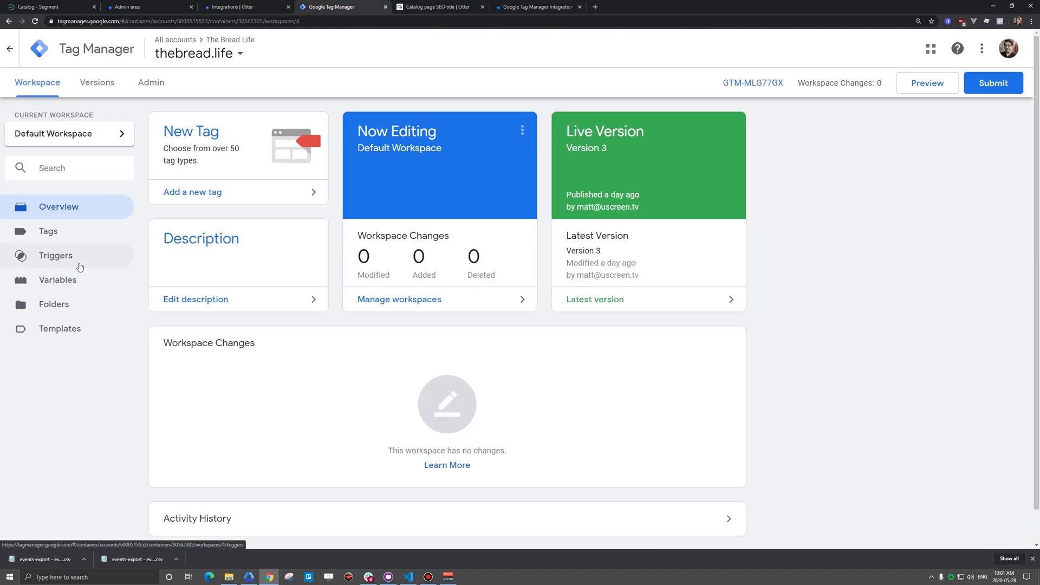
# - Create a new variable named ViewContent with the Custom Event type
pyautogui.click(59, 286)
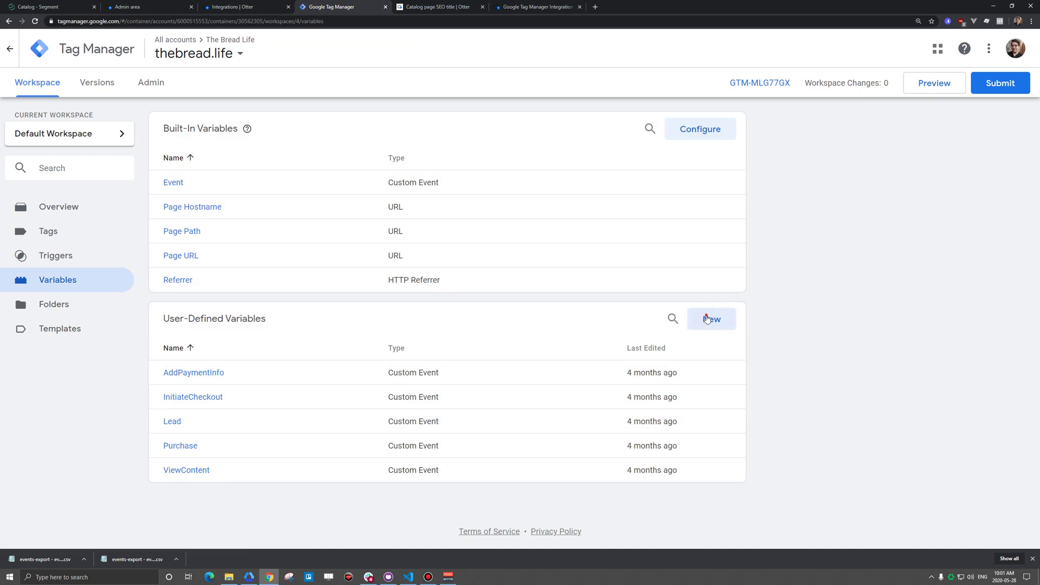
pyautogui.click(707, 319)
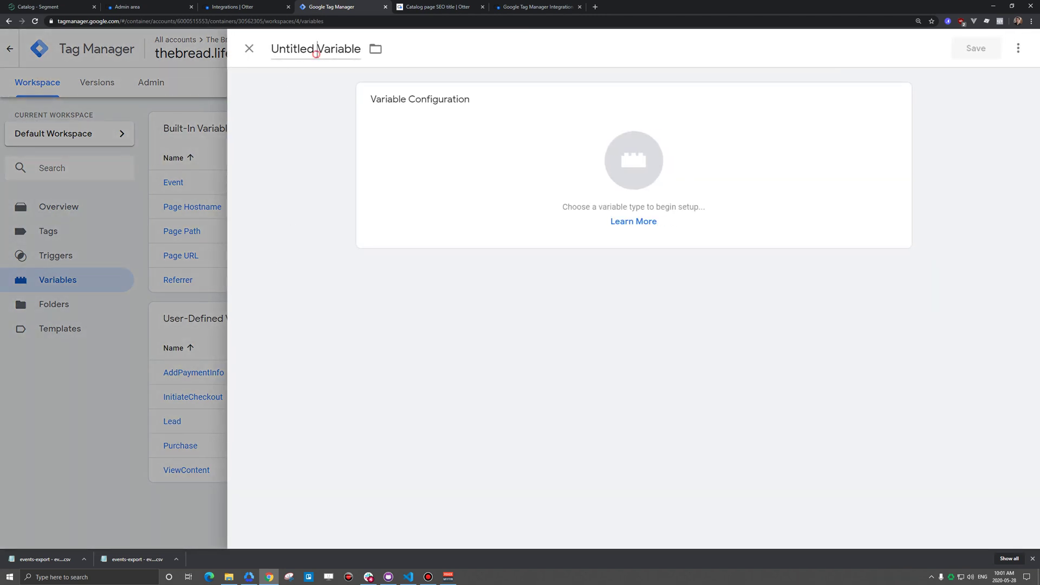
pyautogui.click(317, 54)
pyautogui.hotkey('ctrl', 'v')
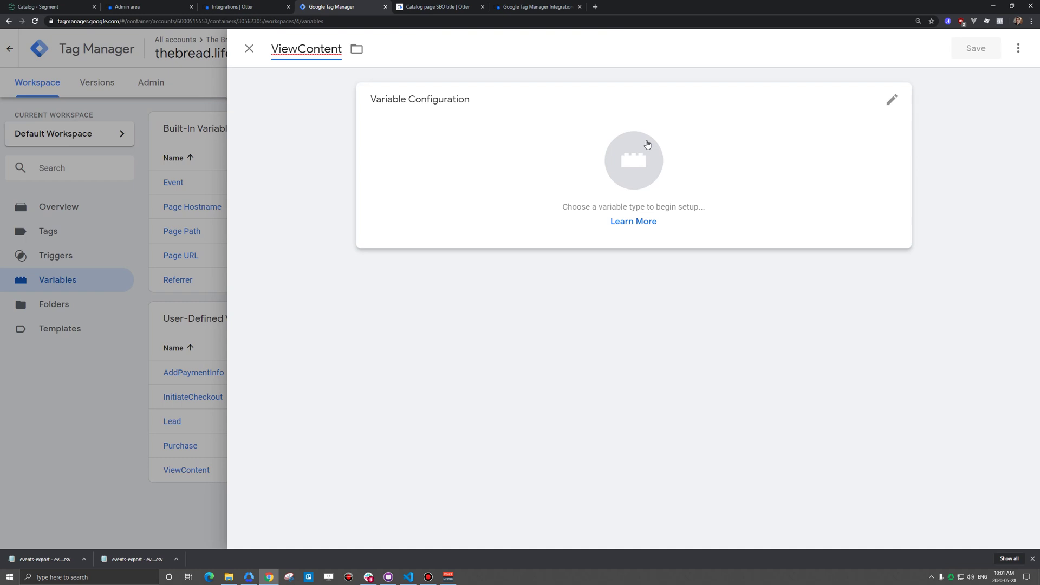
pyautogui.click(647, 144)
pyautogui.scroll(-5, 835, 254)
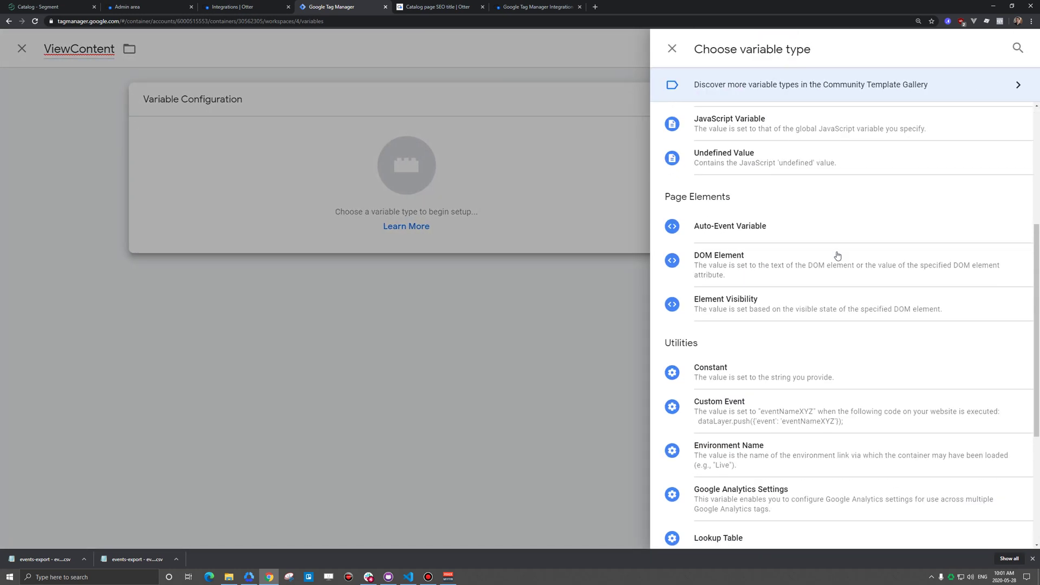
pyautogui.scroll(-2, 827, 242)
pyautogui.click(726, 297)
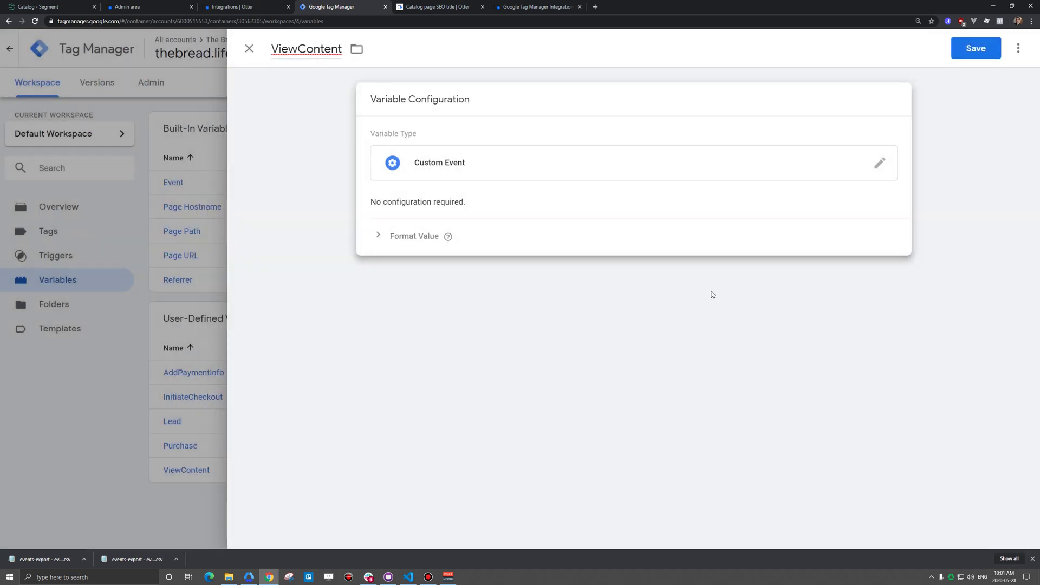
# - Check the Format Value options, then discard the unsaved ViewContent variable
pyautogui.click(379, 237)
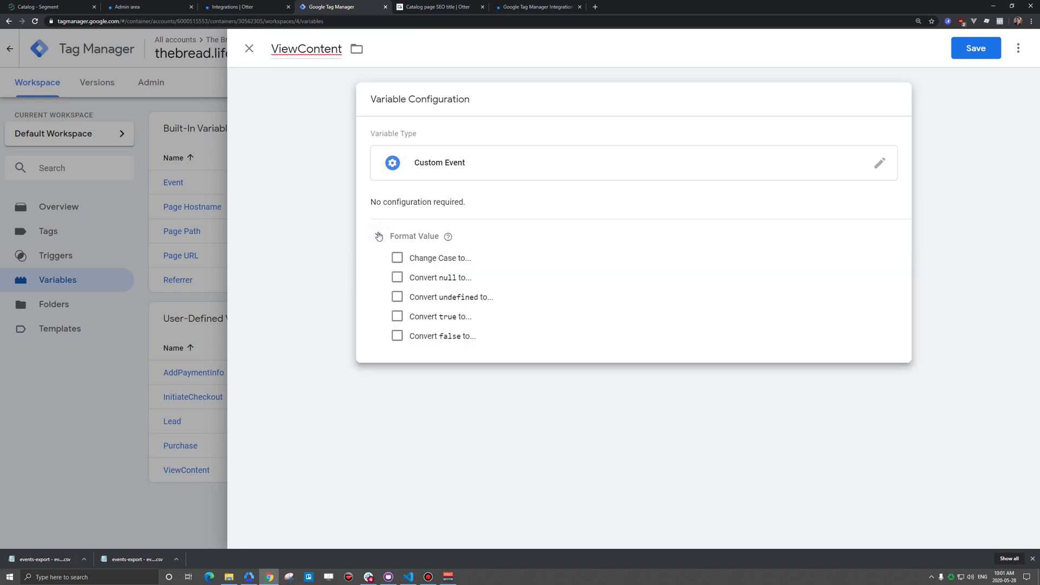
pyautogui.click(379, 236)
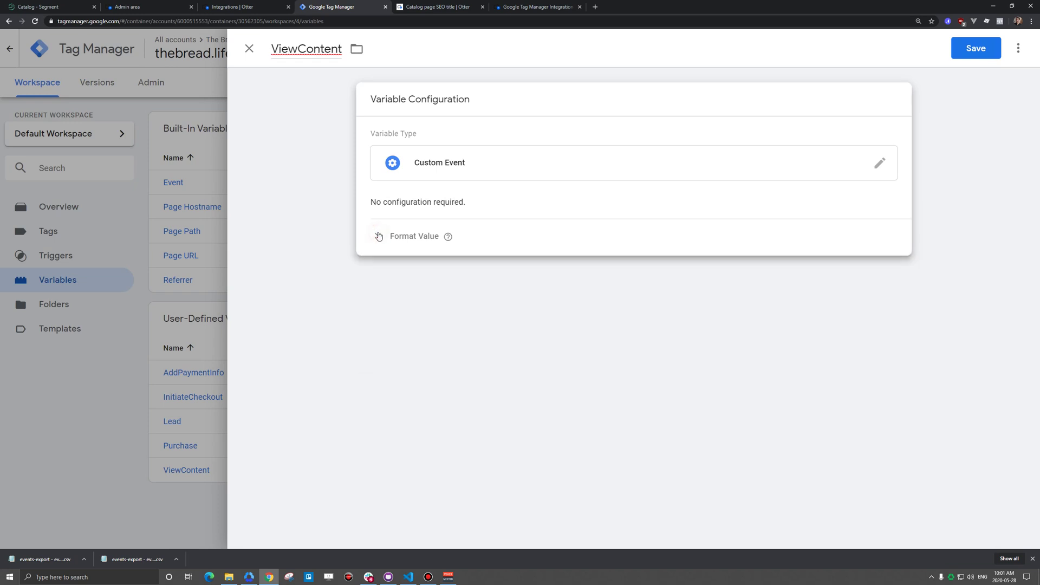
pyautogui.click(249, 49)
pyautogui.click(623, 194)
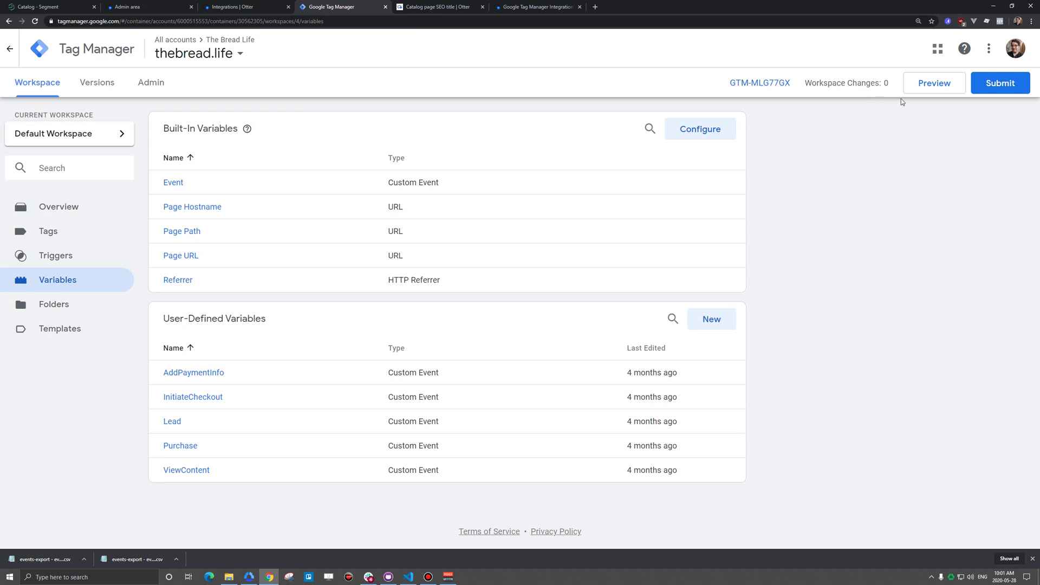
# - Preview the workspace on the reloaded Uscreen catalog and inspect the Page View event's gtm.js data layer
pyautogui.click(934, 85)
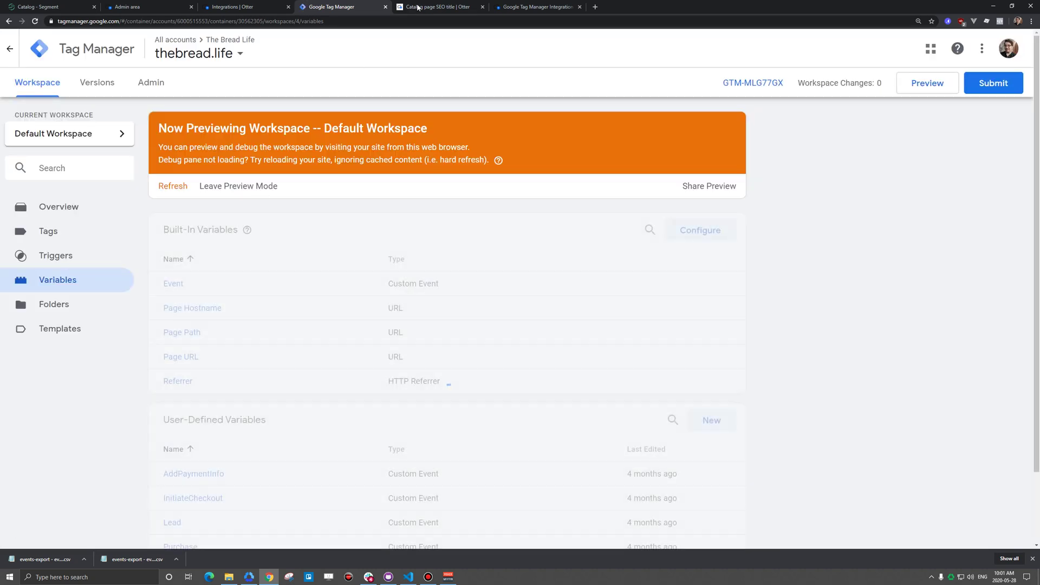
pyautogui.hotkey('ctrl', 'Tab')
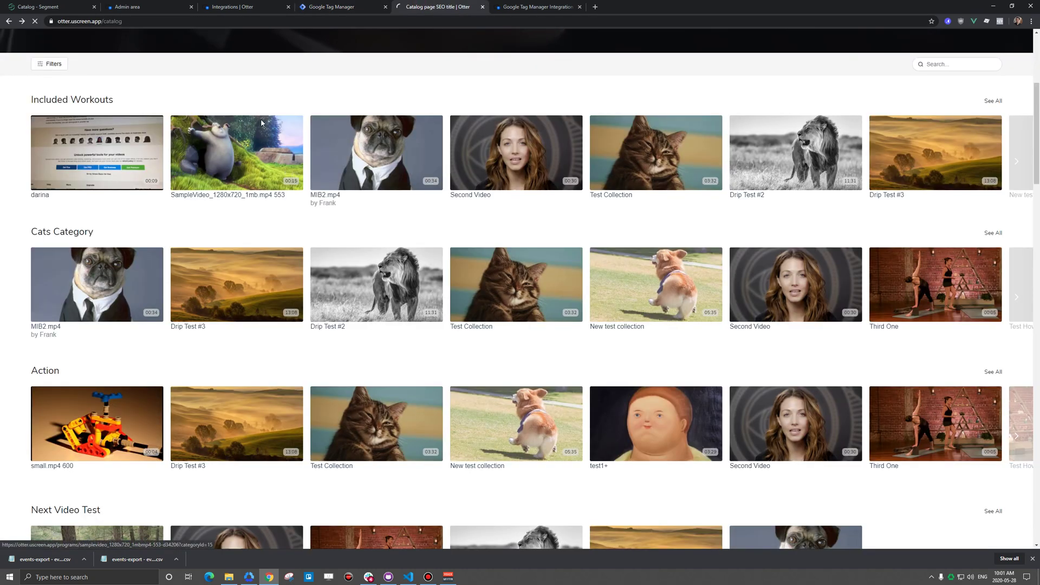
pyautogui.press('F5')
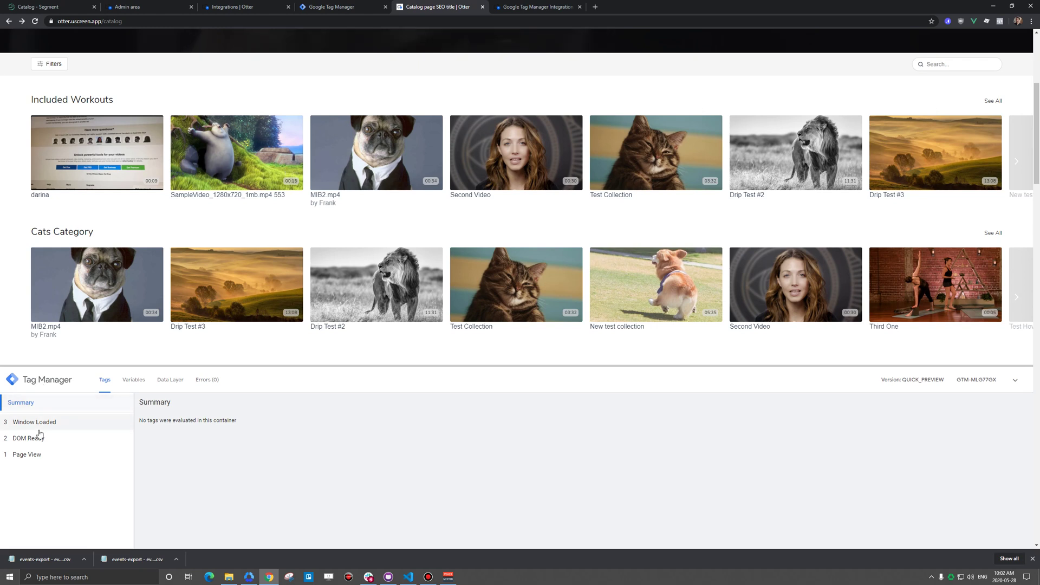
pyautogui.click(36, 459)
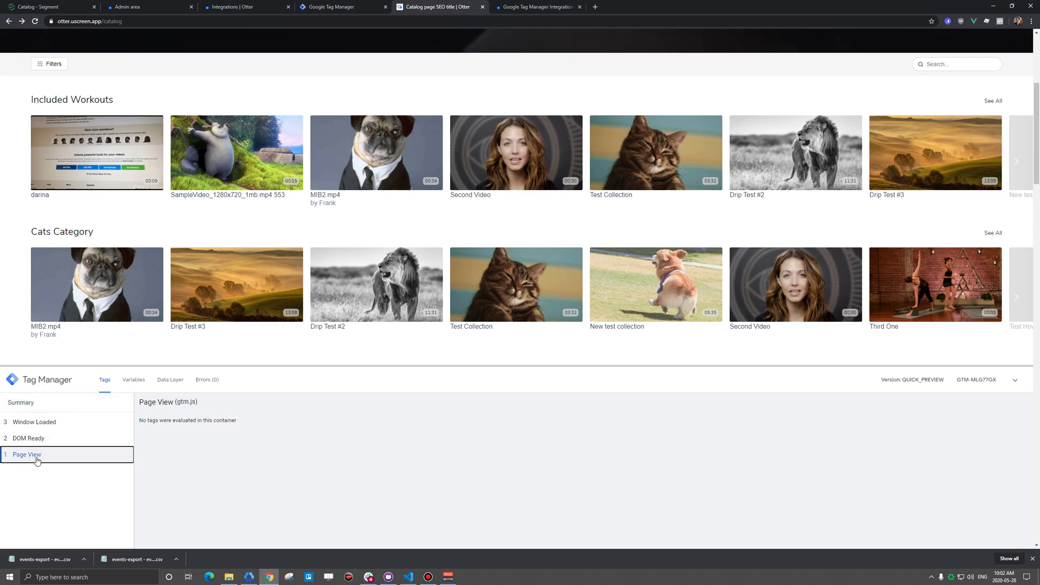
pyautogui.click(168, 382)
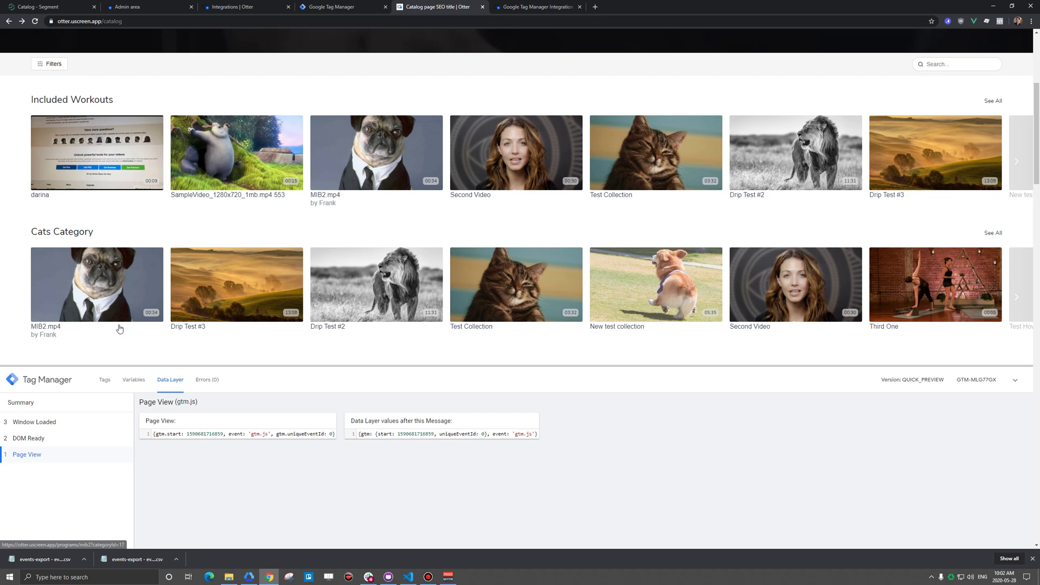
# - Open Drip Test #3 and verify the ViewContent event's content_name is 'Drip Test #3'
pyautogui.click(228, 288)
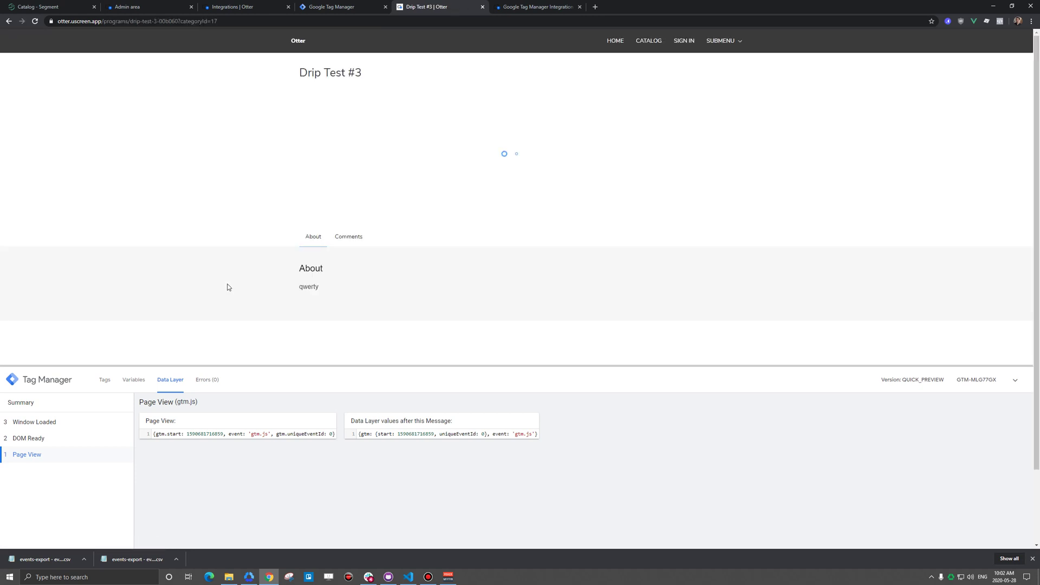
pyautogui.click(38, 424)
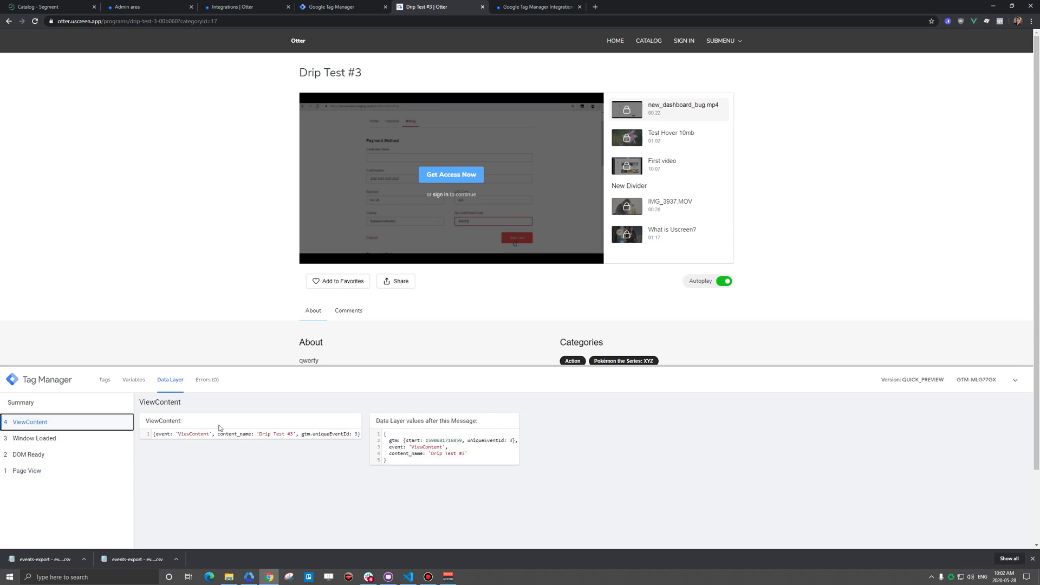
pyautogui.moveTo(433, 456); pyautogui.dragTo(465, 453)
# - Start checkout on Drip Test #3 with the Subscription 2.0 offer and continue to customer information
pyautogui.click(433, 176)
pyautogui.click(433, 176)
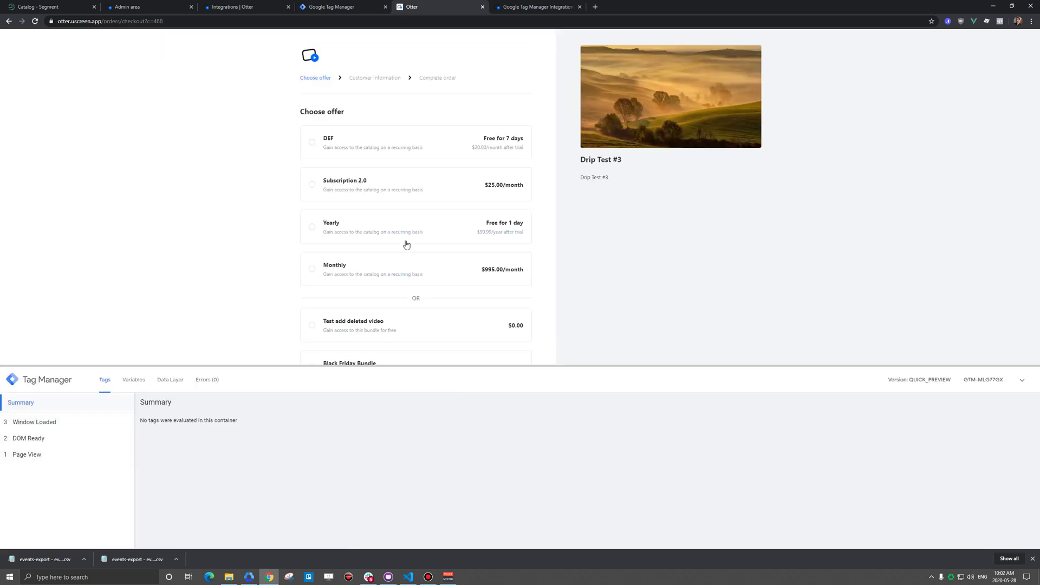
pyautogui.click(402, 181)
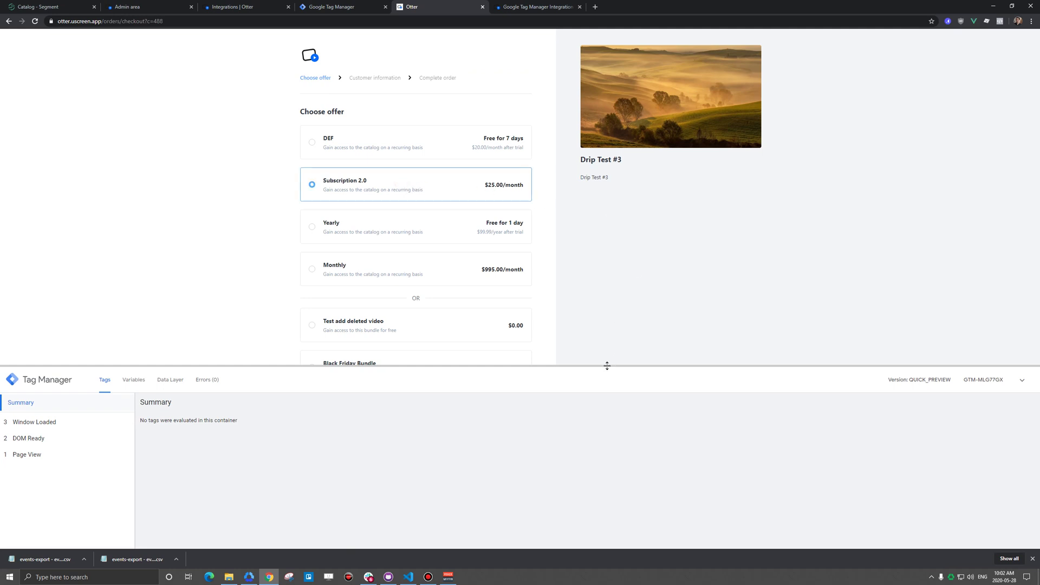
pyautogui.moveTo(607, 364); pyautogui.dragTo(611, 495)
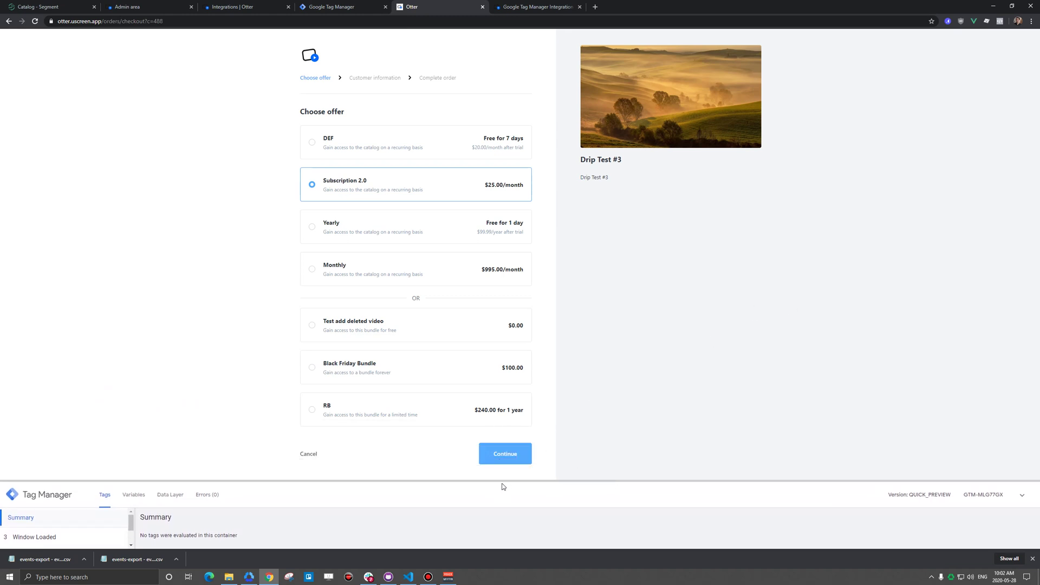
pyautogui.click(506, 456)
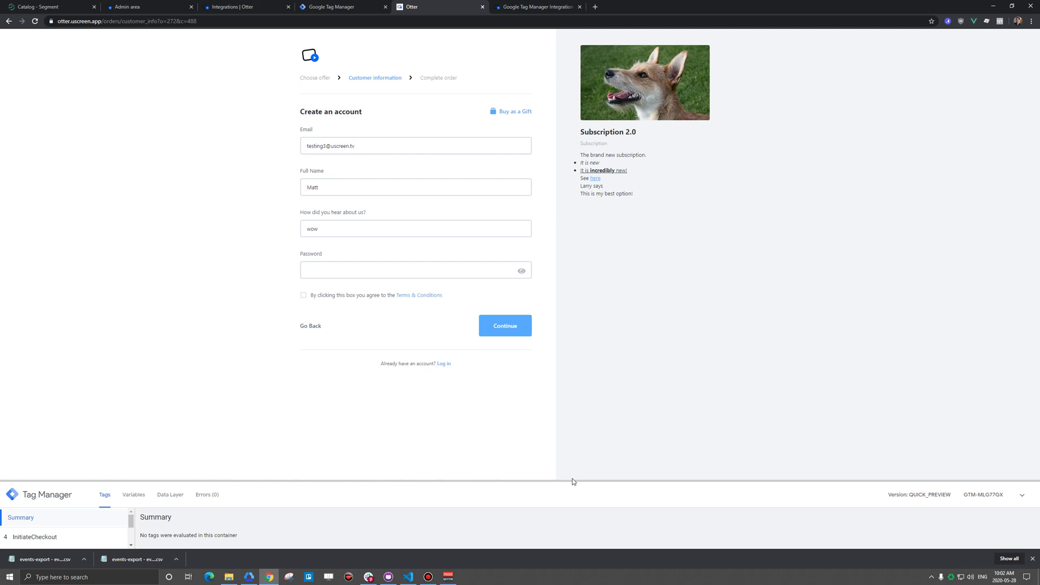
# - Show the InitiateCheckout event's data layer: content_name 'Subscription 2.0', value '25.00', currency 'USD'
pyautogui.moveTo(571, 480); pyautogui.dragTo(571, 380)
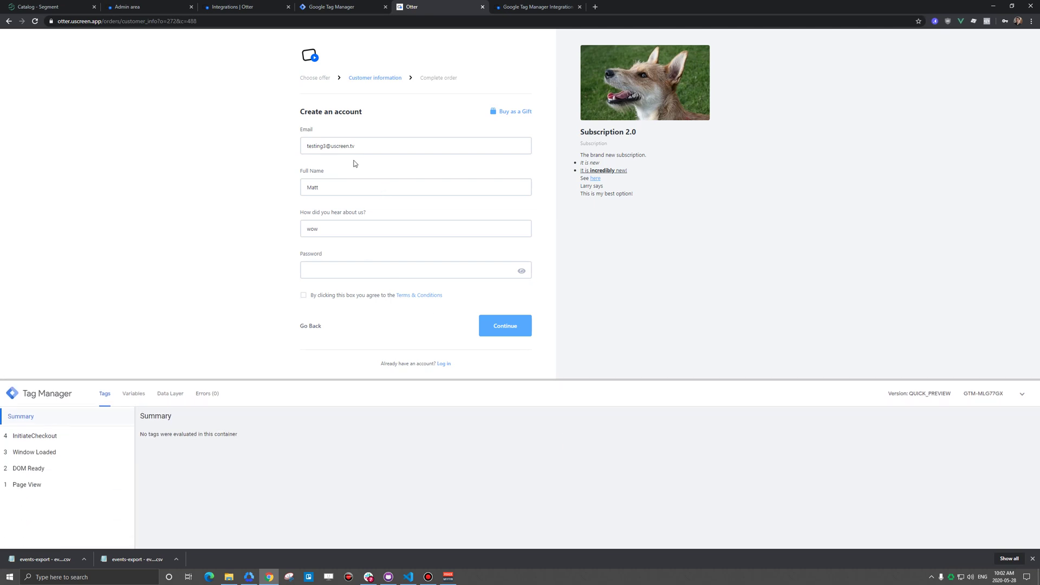
pyautogui.click(41, 437)
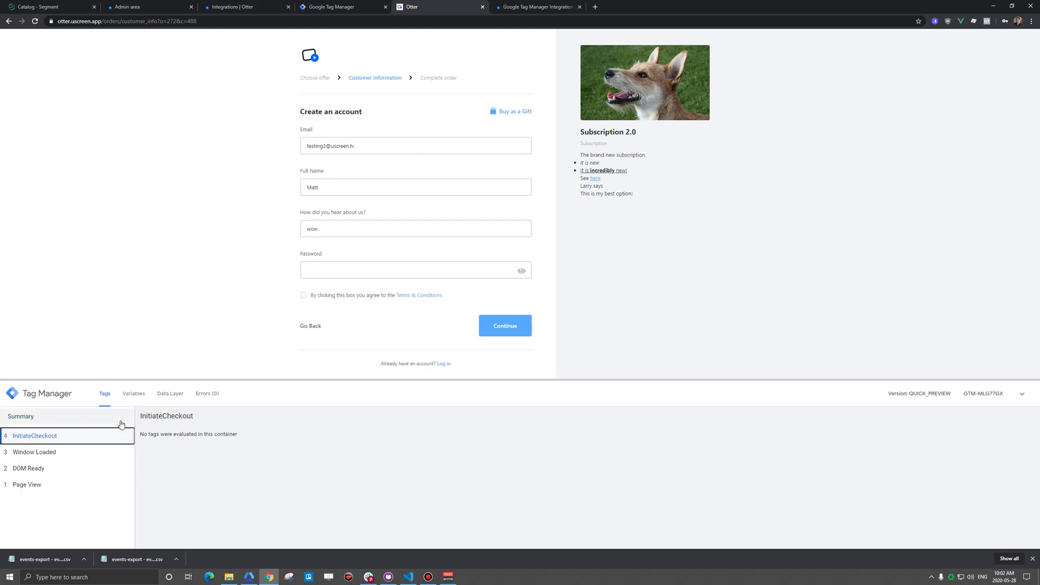
pyautogui.click(175, 395)
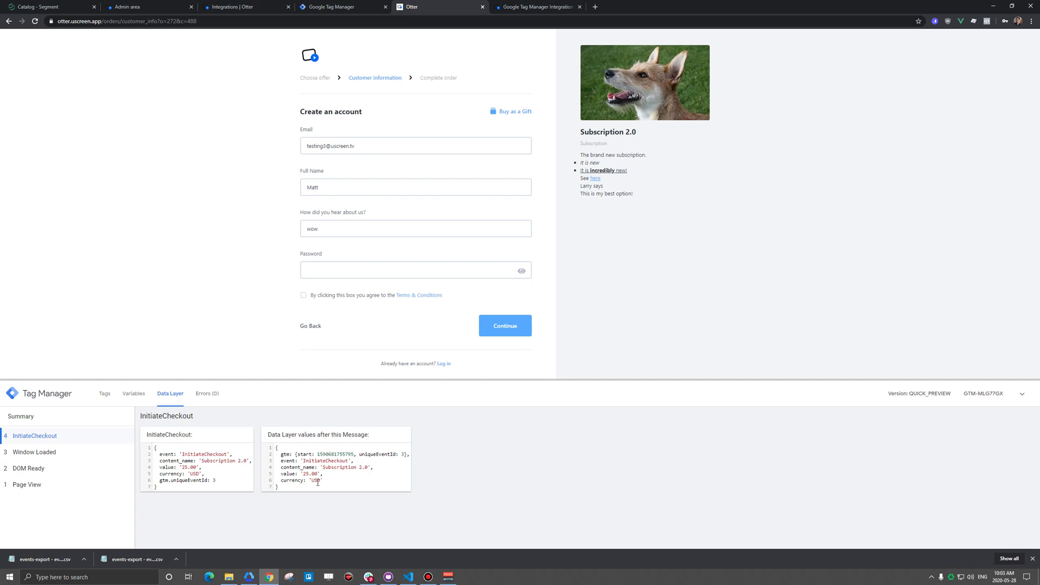
# - Edit the account e-mail and enter an account password in the customer information form
pyautogui.click(326, 147)
pyautogui.write('333')
pyautogui.click(336, 187)
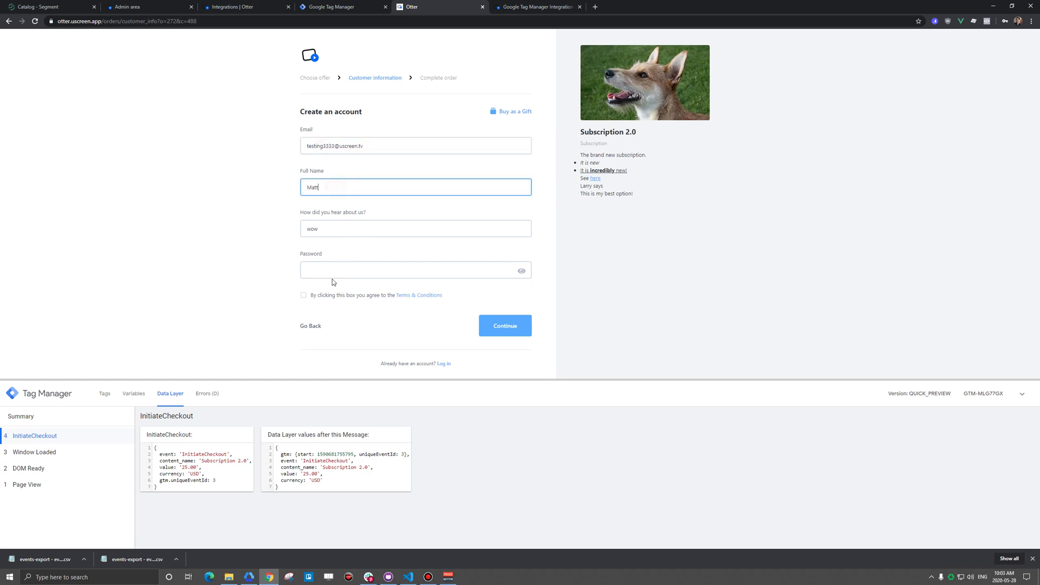
pyautogui.click(333, 270)
pyautogui.write('123')
# - Accept the Terms & Conditions, continue to Complete order, and view the Lead event's data
pyautogui.click(596, 269)
pyautogui.click(331, 296)
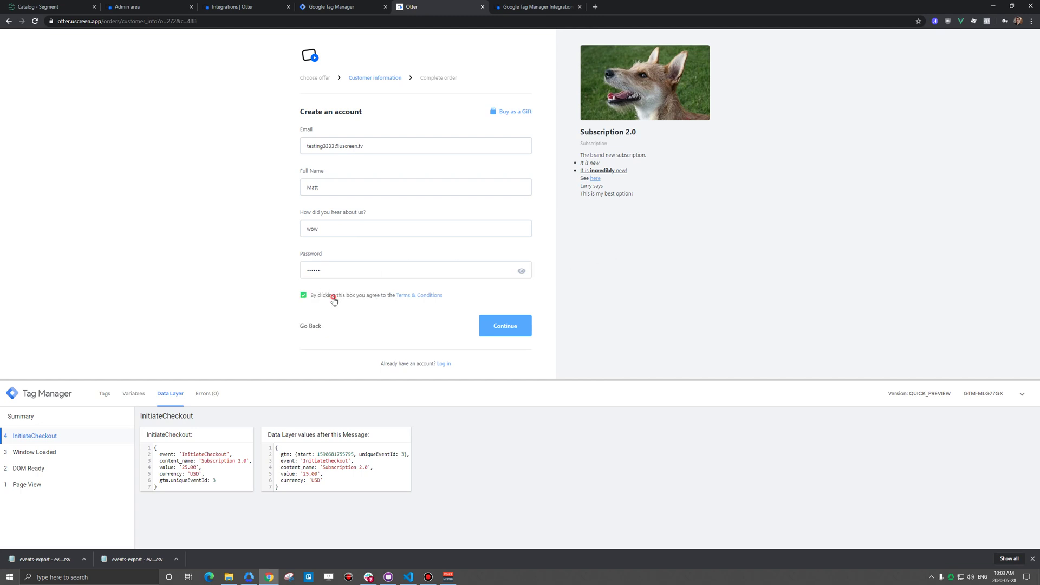
pyautogui.click(507, 324)
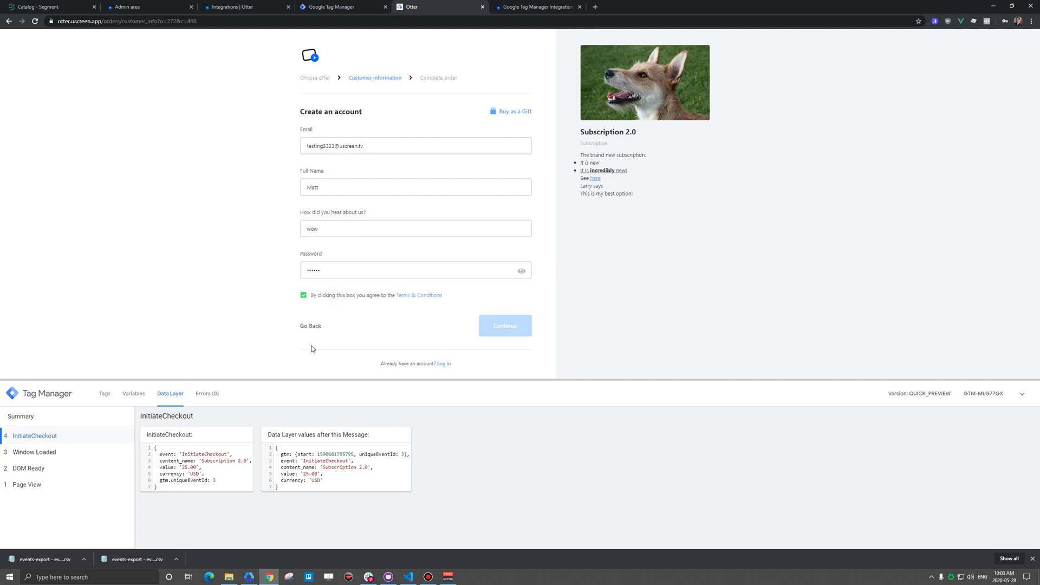
pyautogui.click(25, 436)
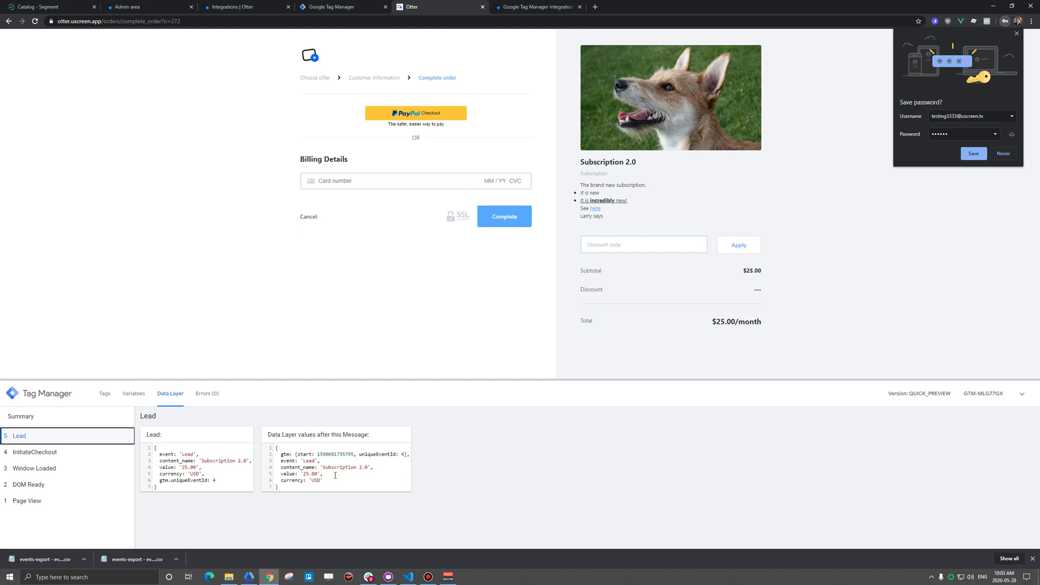
# - Pay with the test card details, complete the order, and inspect the AddPaymentInfo event
pyautogui.click(343, 178)
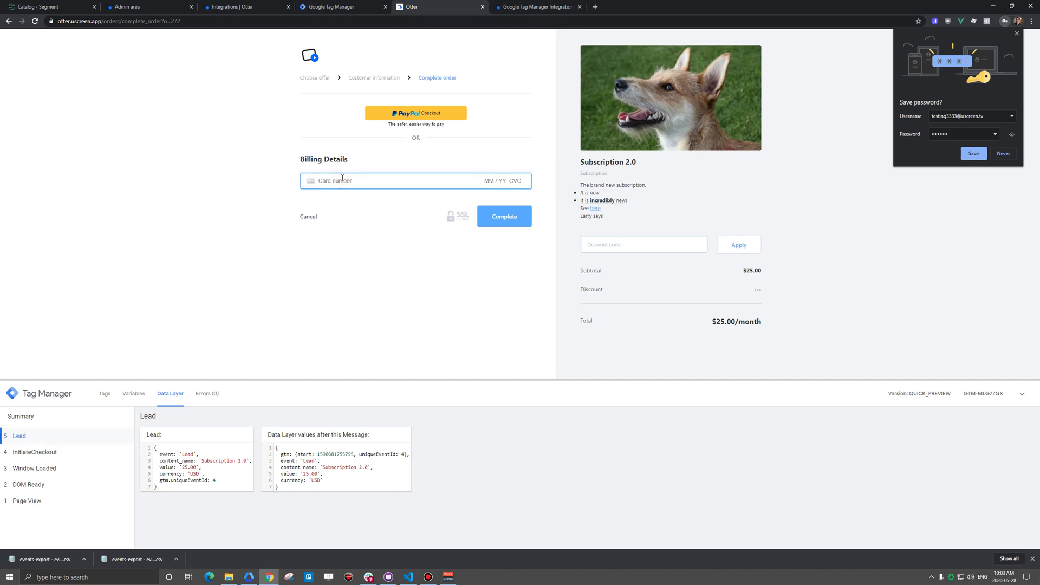
pyautogui.write('4242 4242 4242 4242')
pyautogui.click(504, 216)
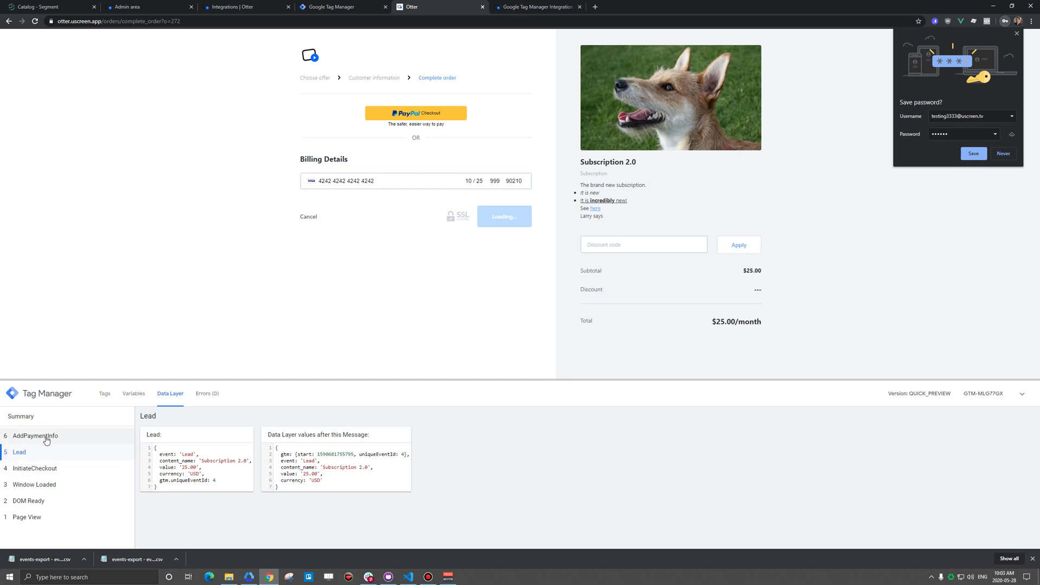
pyautogui.click(61, 442)
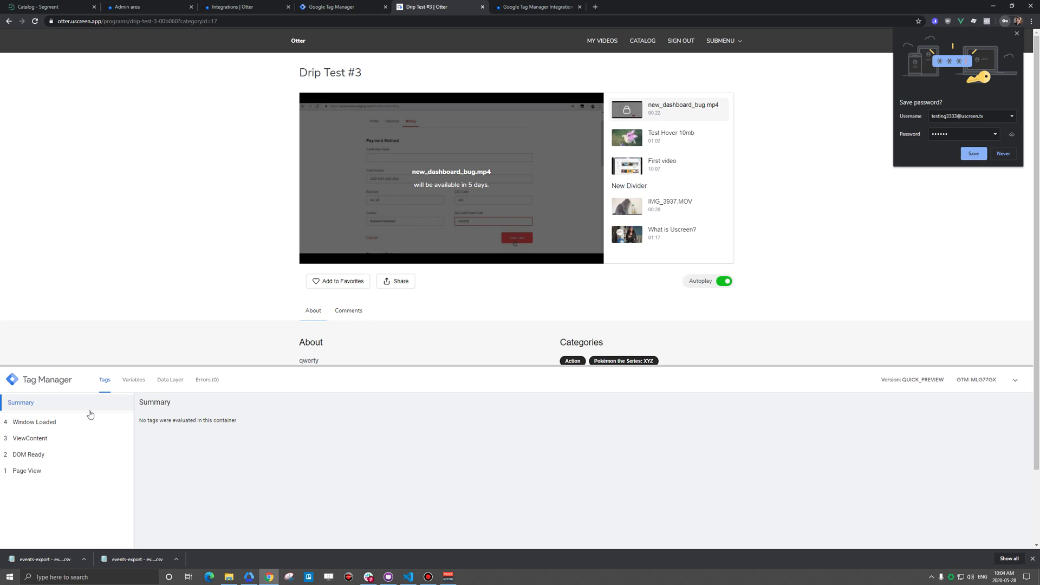
# - Return to the GTM integration help article at its Technical Specs for Custom Events section
pyautogui.click(534, 7)
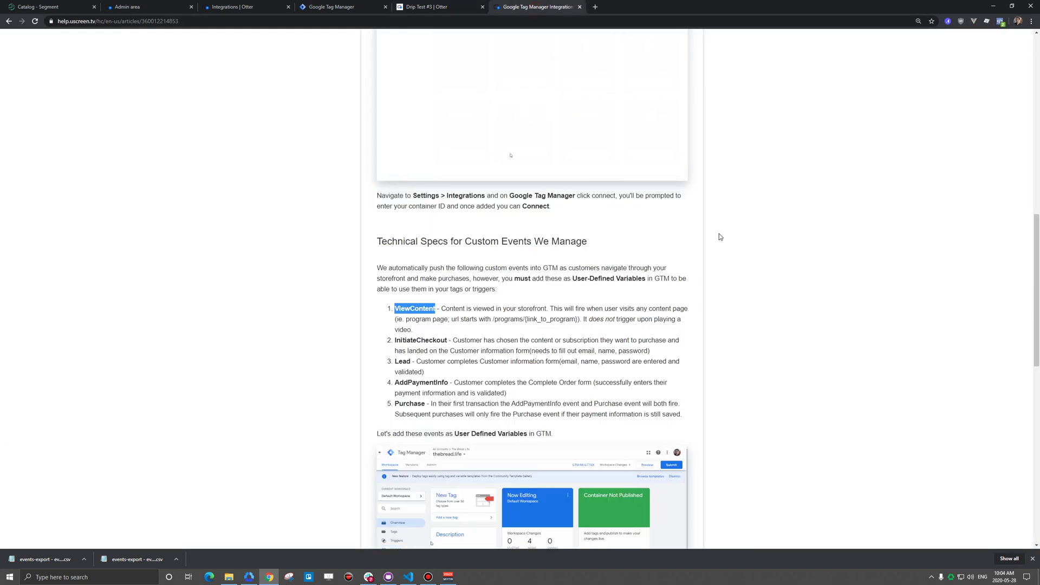
pyautogui.scroll(-7, 786, 240)
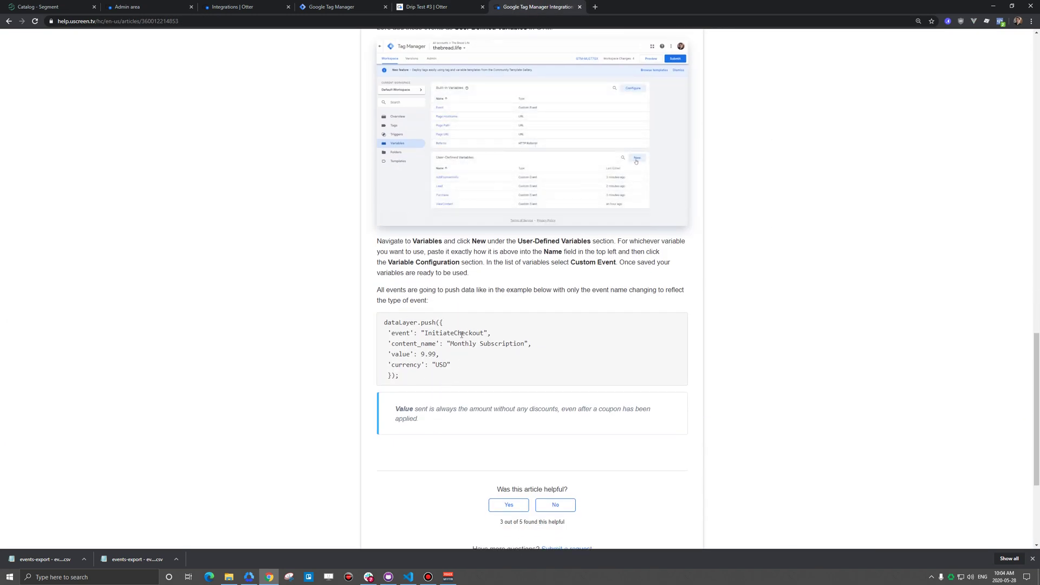
pyautogui.scroll(5, 710, 256)
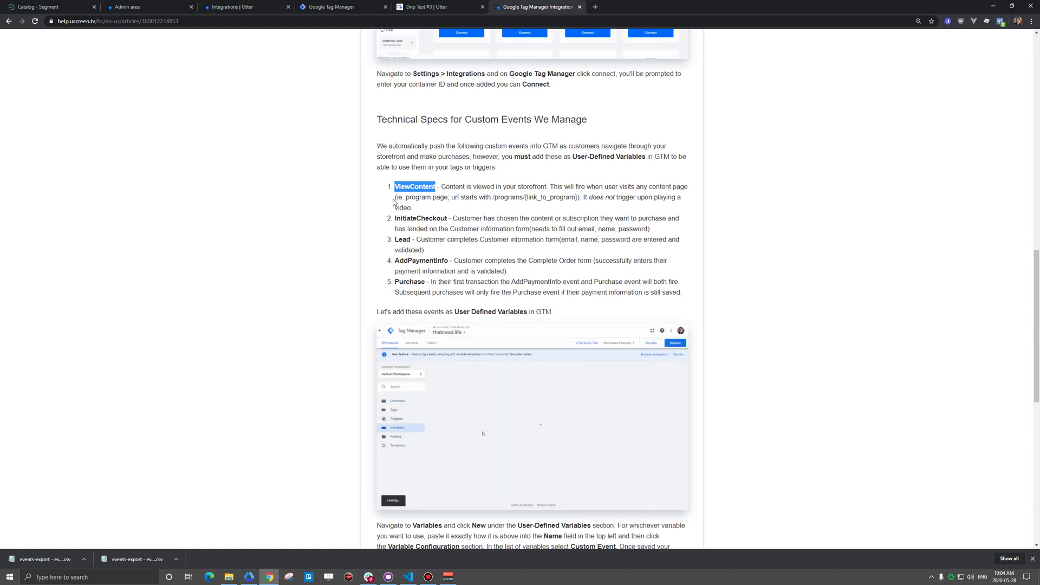
# - Switch back to the Drip Test #3 | Otter tab, where the preview lists the ViewContent event
pyautogui.click(436, 9)
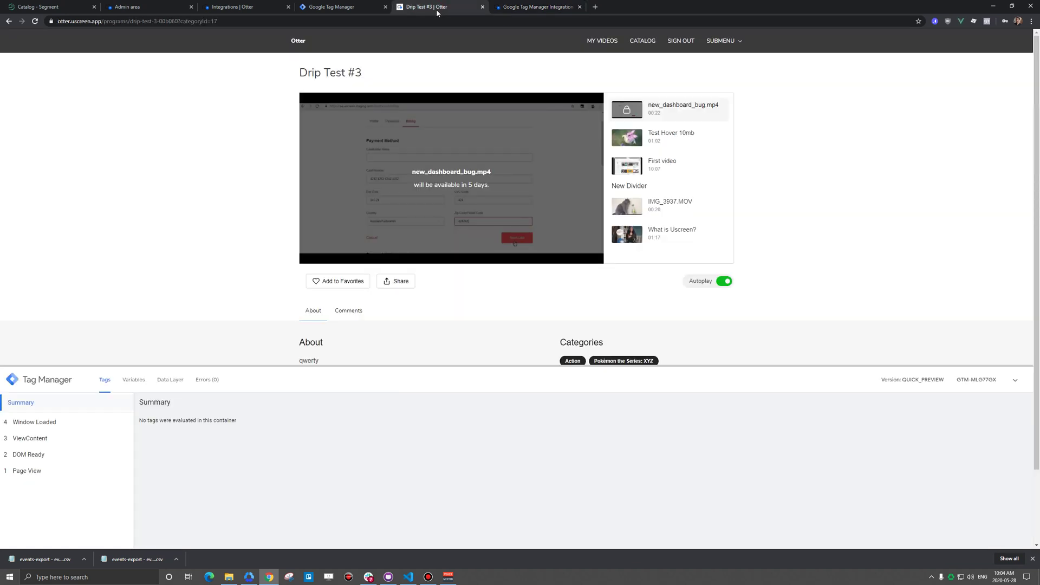